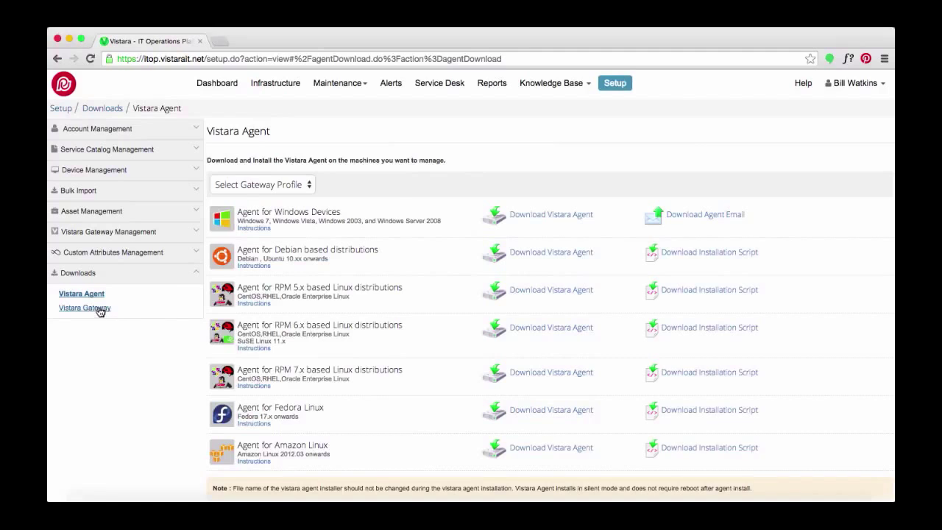
- Start a new discovery profile named 'vCenter Discovery Profile' with Vistara Gateway discovery type
left_click(96, 309)
left_click(103, 170)
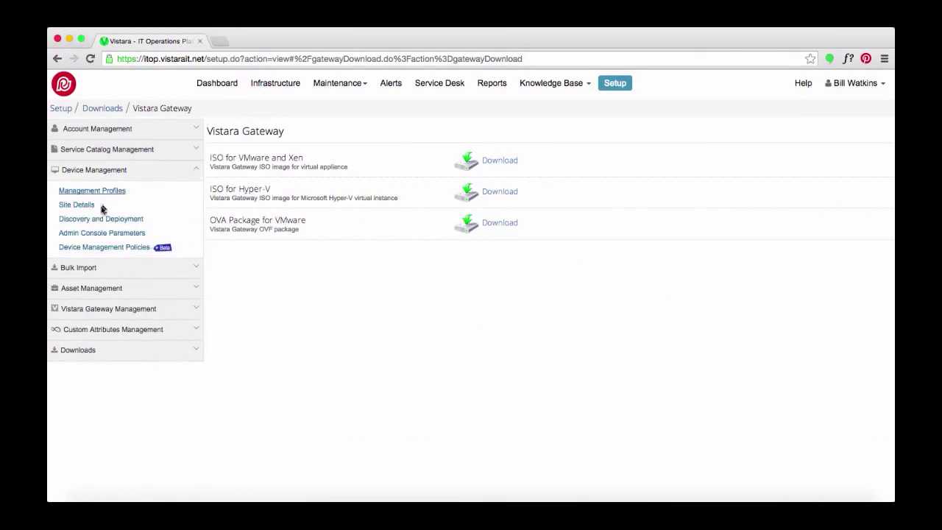
left_click(101, 218)
left_click(819, 130)
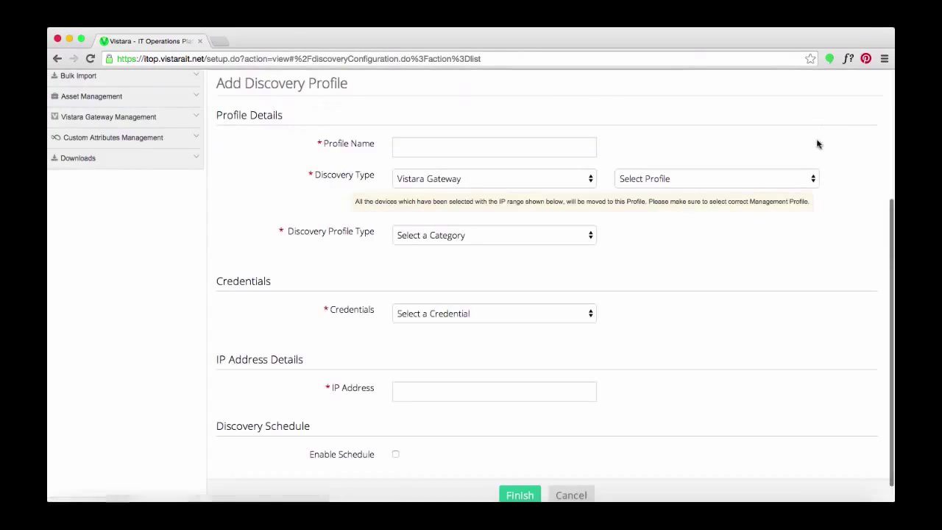
left_click(582, 141)
type("vCenter Discovery Profile")
left_click(592, 180)
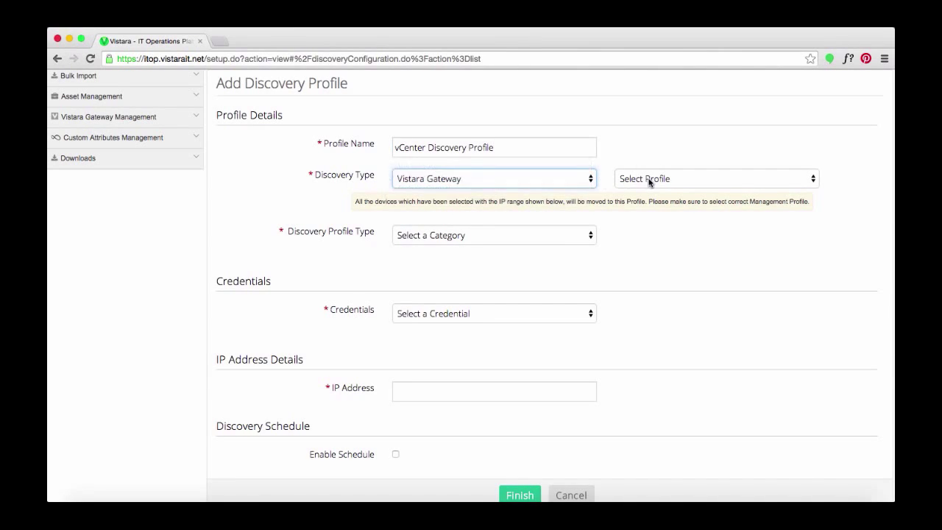
left_click(648, 181)
- Set catalogs-unlimited-vg management profile, Hypervisor VMware type, vcenter-lab credential and IP 10.11.10.11
left_click(648, 191)
left_click(577, 239)
left_click(573, 266)
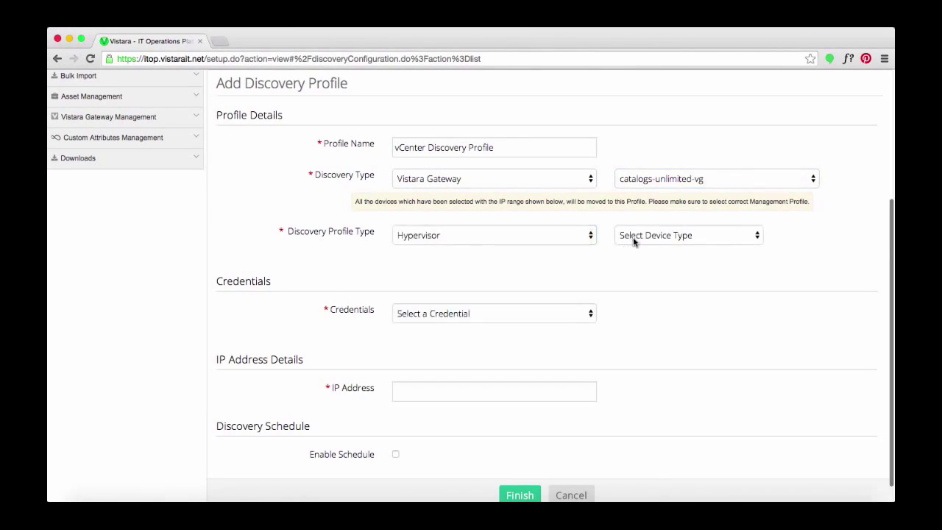
left_click(633, 243)
left_click(552, 317)
left_click(531, 334)
left_click(517, 393)
type("10.11.10.")
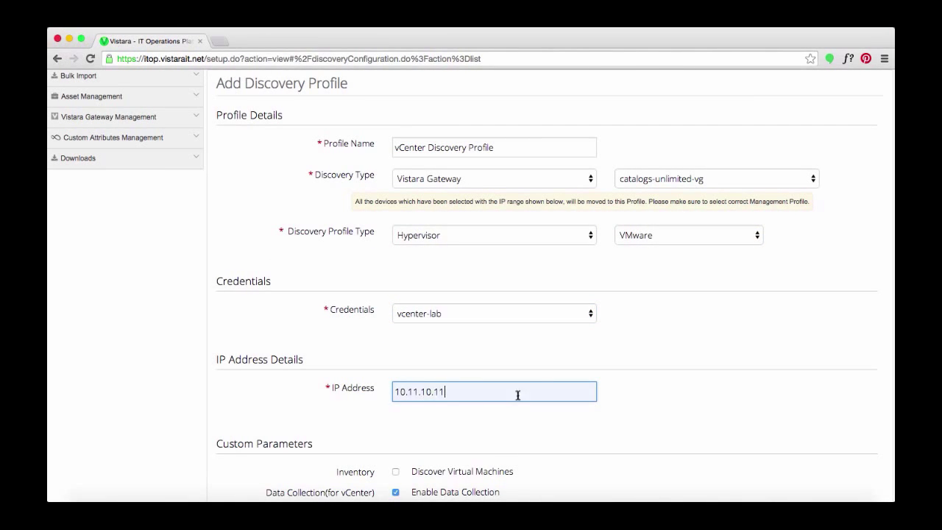
type("11")
- Enable virtual machine discovery as managed devices and save the vCenter profile
scroll(515, 395, "down", 3)
left_click(395, 371)
scroll(395, 374, "down", 5)
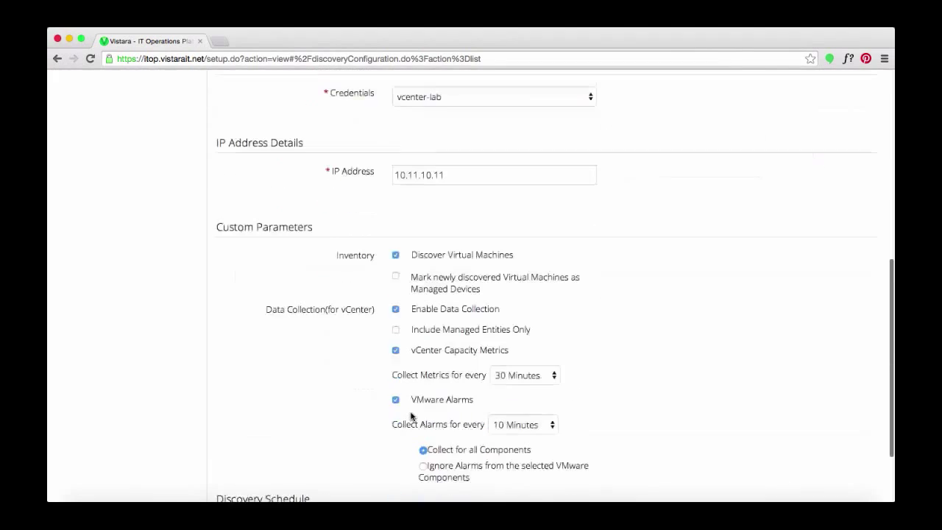
left_click(395, 277)
scroll(471, 383, "down", 3)
left_click(523, 474)
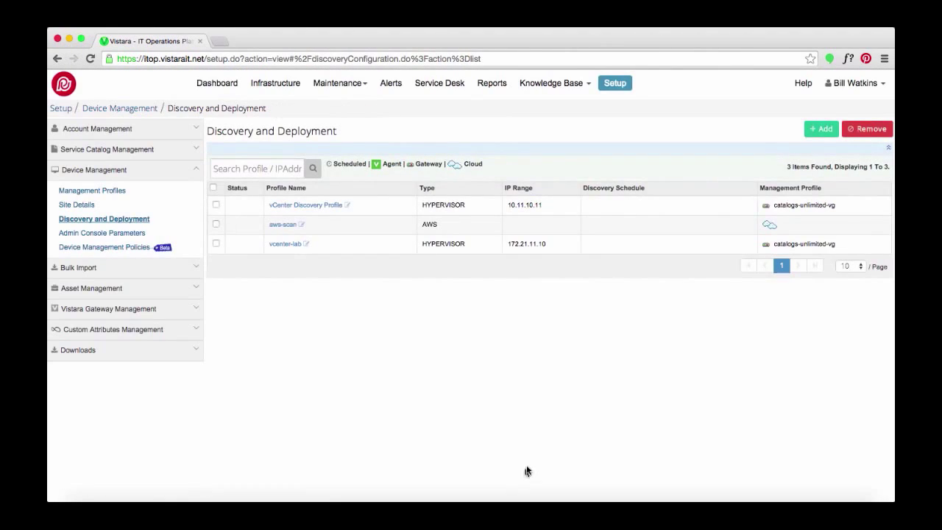
- Create 'AWS Discovery Profile' as a Public Cloud AWS profile with AWS credentials
left_click(818, 129)
left_click(589, 147)
type("AWS Discovery Profile")
left_click(572, 178)
left_click(541, 299)
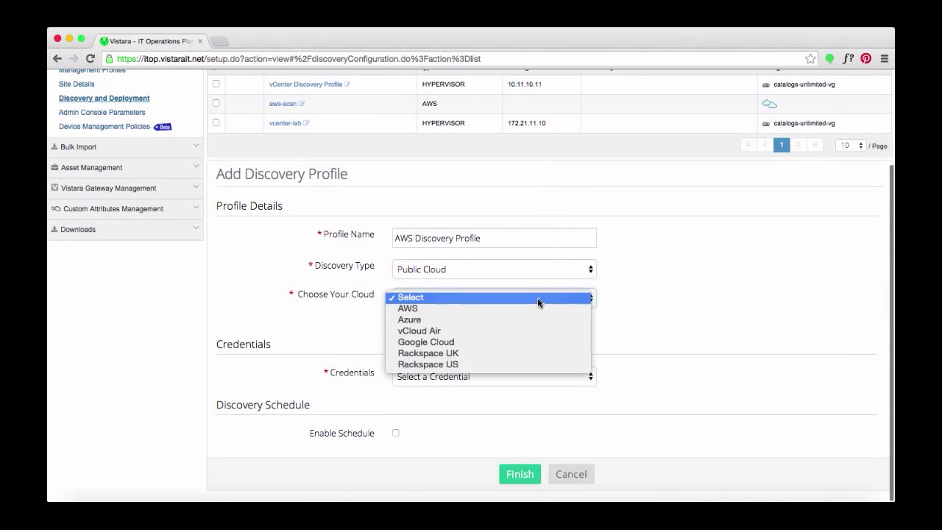
left_click(532, 311)
left_click(508, 375)
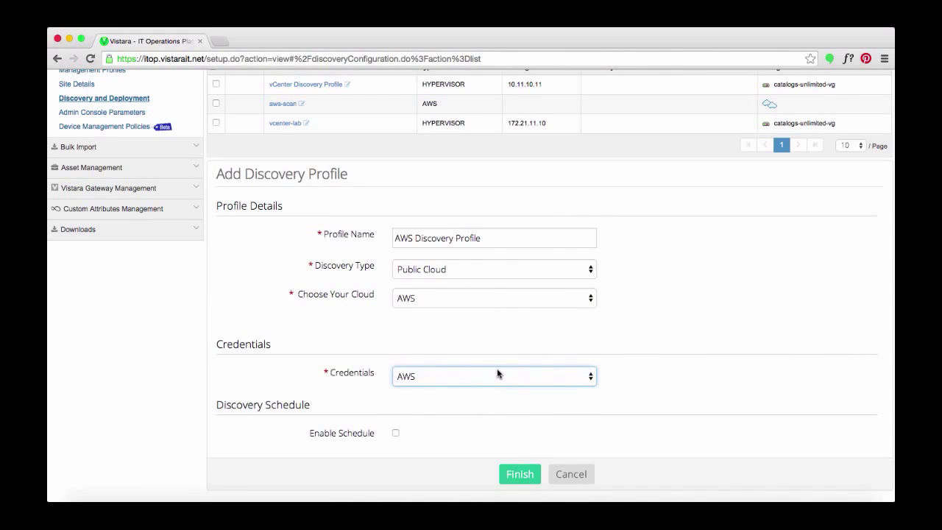
left_click(517, 474)
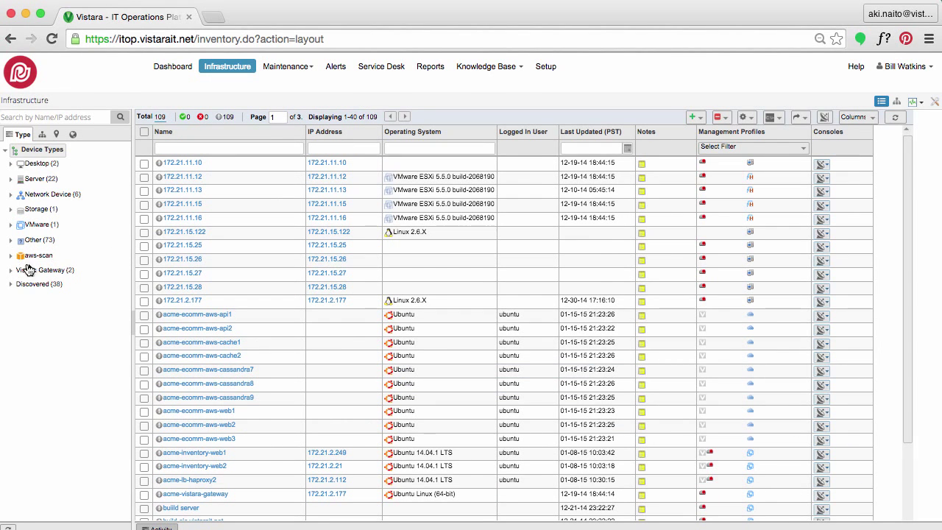
- Expand aws-scan resources, then list the Ecommerce Service members under Services
left_click(35, 258)
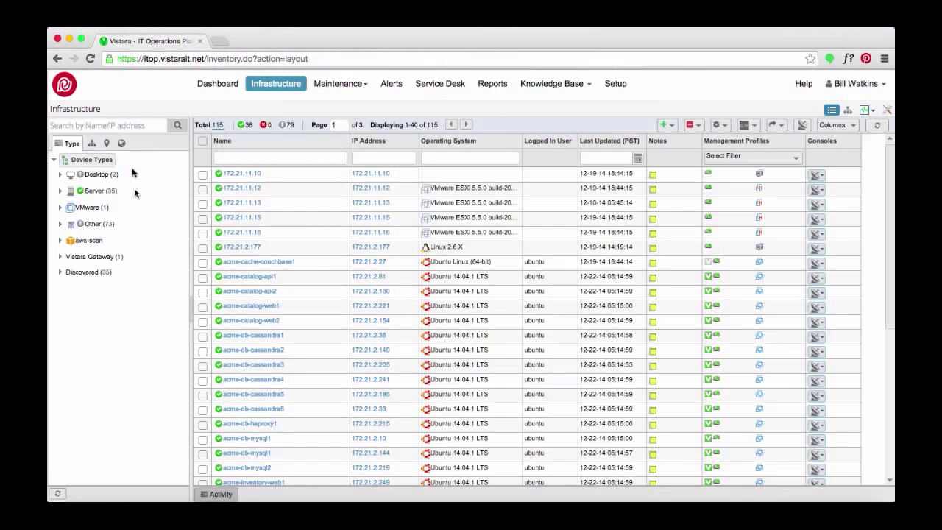
left_click(121, 143)
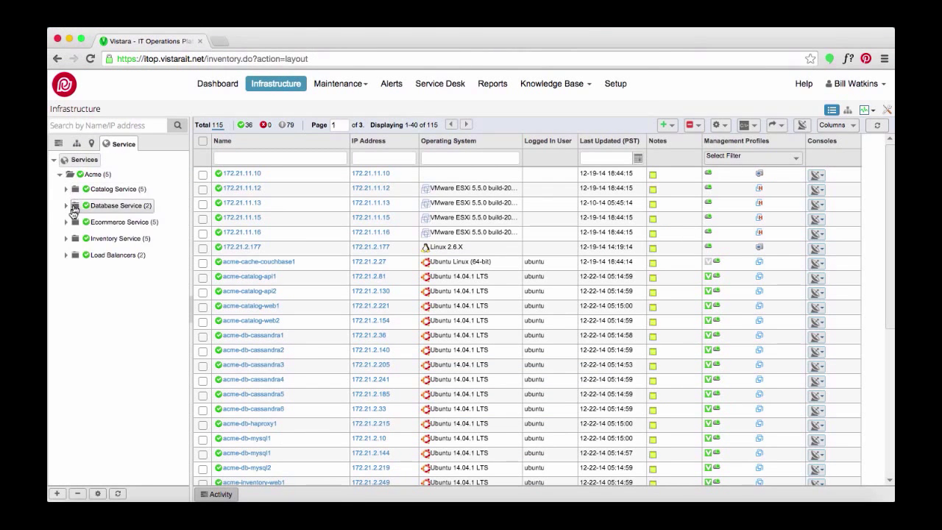
left_click(75, 222)
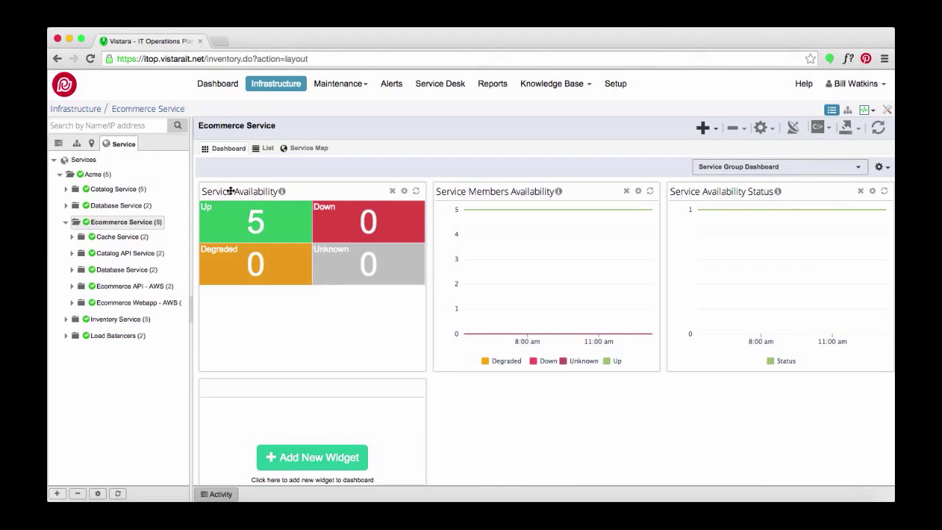
left_click(262, 148)
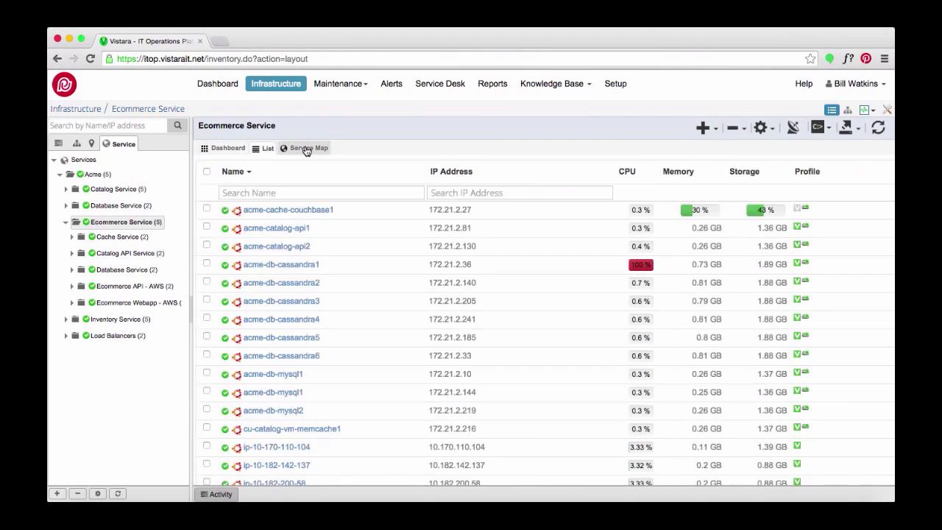
- Show the Ecommerce Service map with Database Service, Ecommerce Webapp and Ecommerce API expanded
left_click(306, 149)
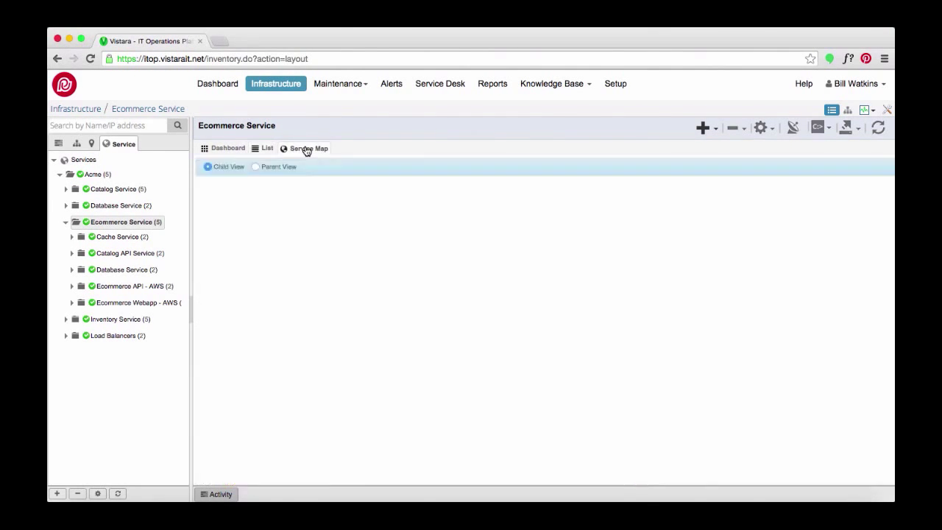
left_click(442, 273)
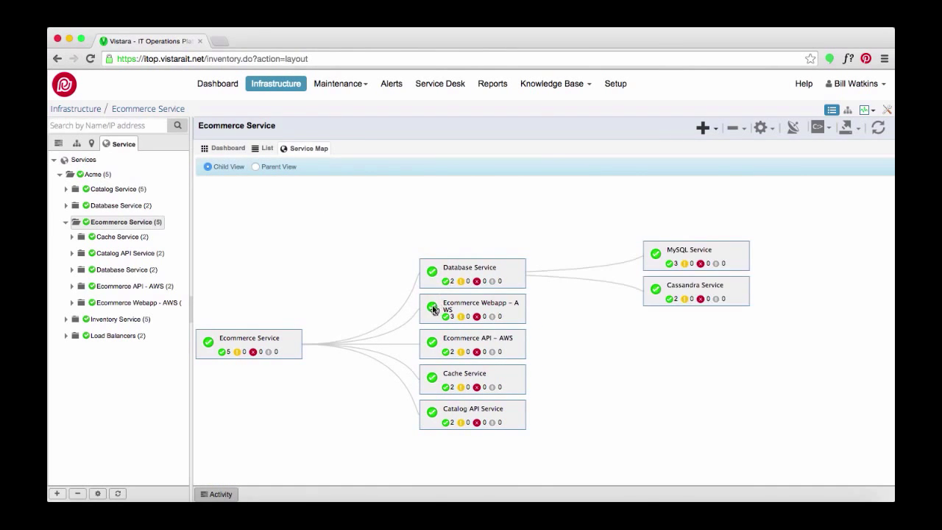
left_click(434, 305)
left_click(433, 390)
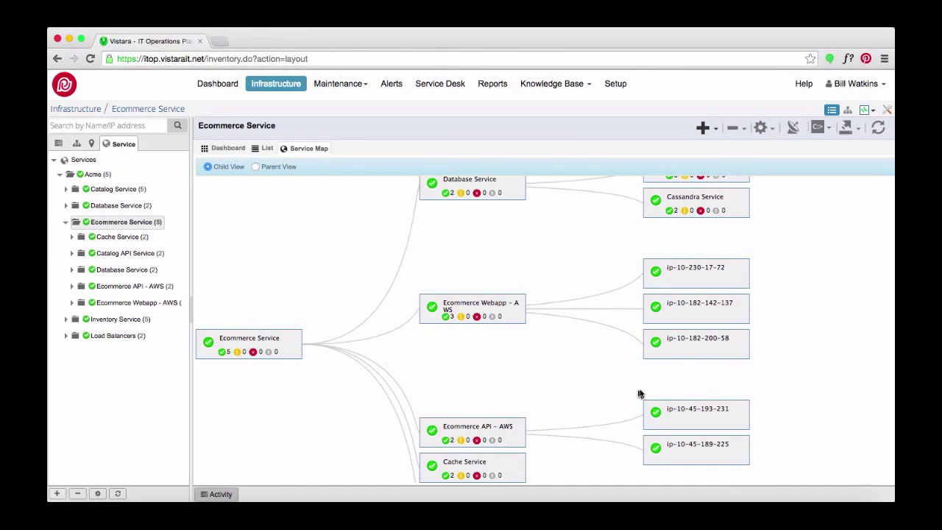
left_click(690, 409)
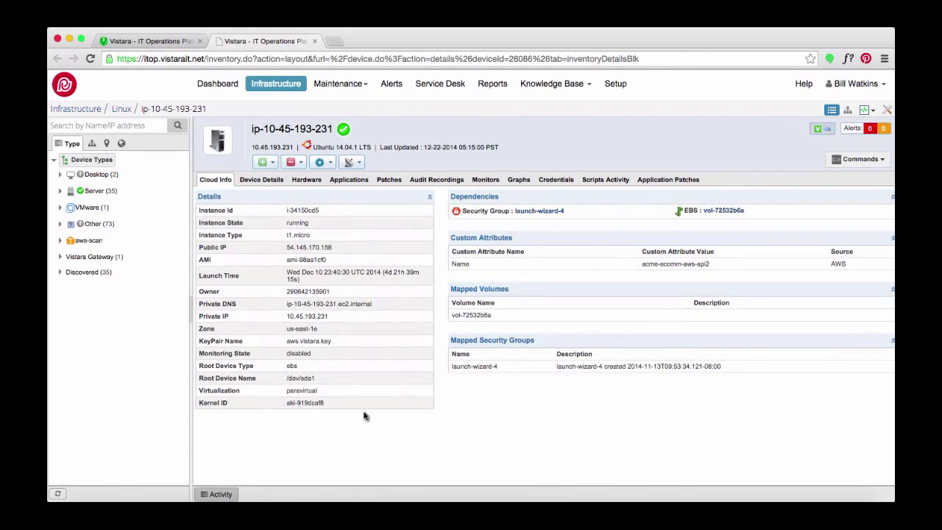
left_click(261, 180)
scroll(581, 368, "down", 3)
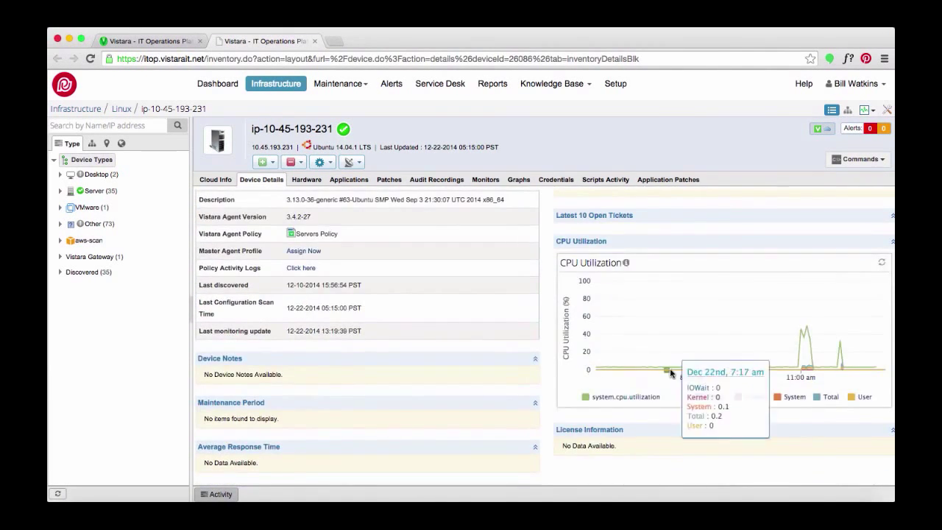
scroll(684, 377, "down", 8)
key("super+w")
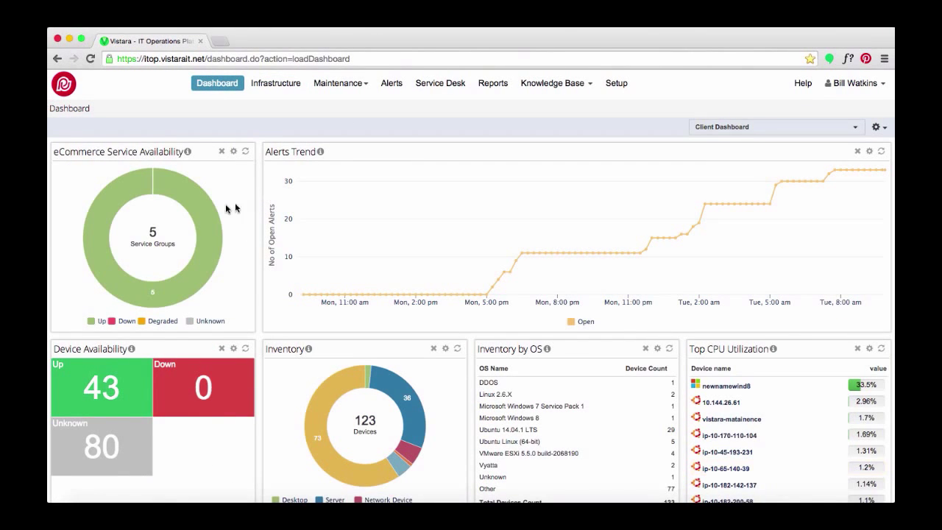
- Open the Acme service group from the eCommerce availability donut and scroll its dashboard
left_click(204, 205)
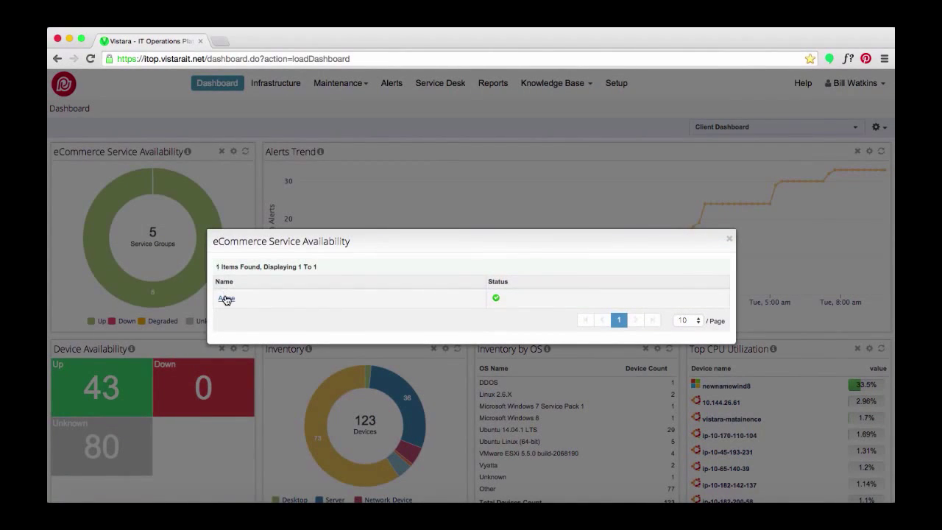
left_click(226, 297)
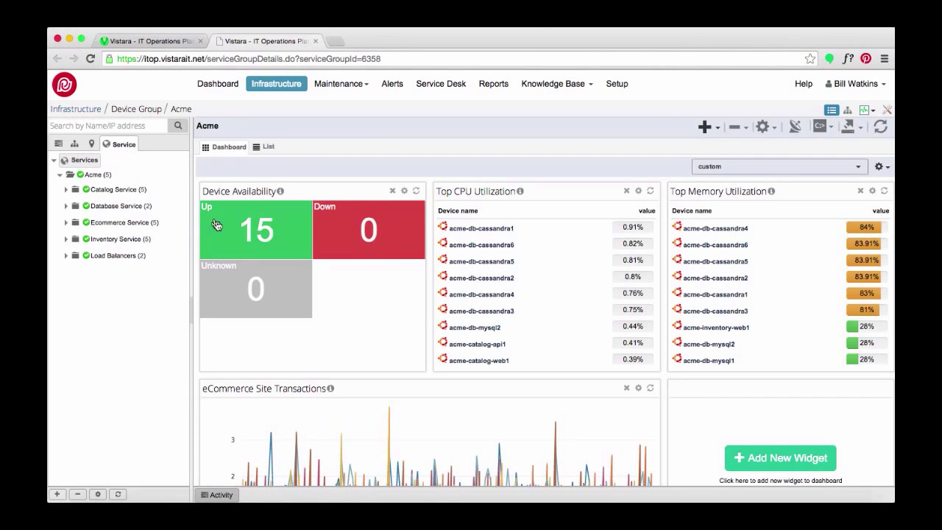
scroll(242, 237, "down", 3)
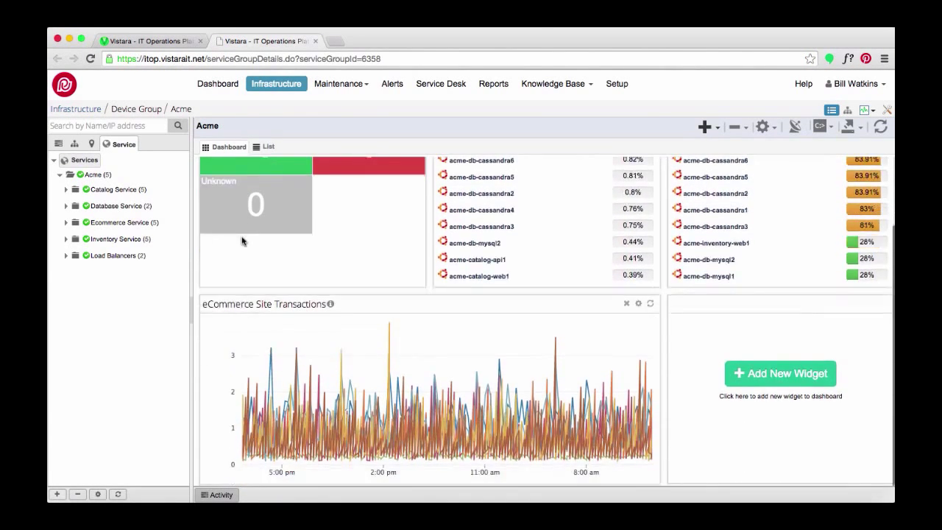
scroll(242, 239, "up", 3)
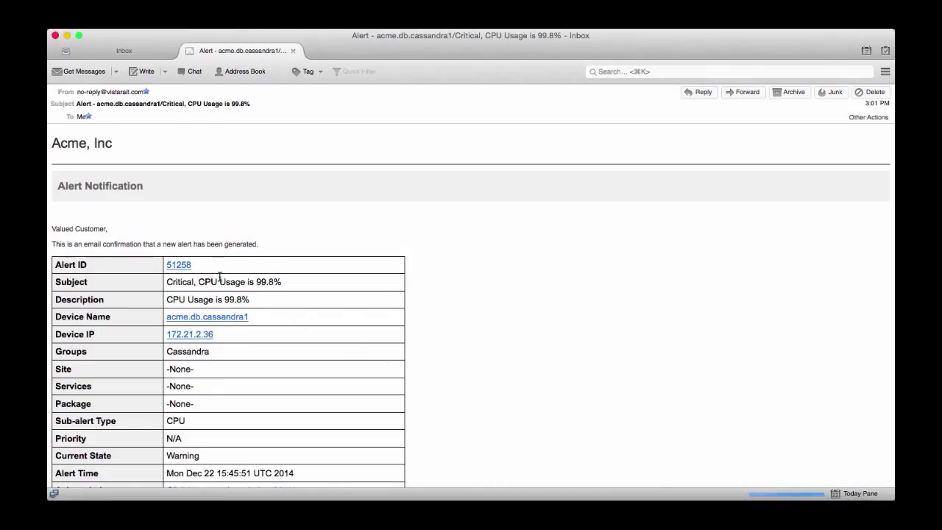
- Open alert 51258, review its escalation schedule coverage, then go to acme-db-cassandra1's page
left_click(178, 265)
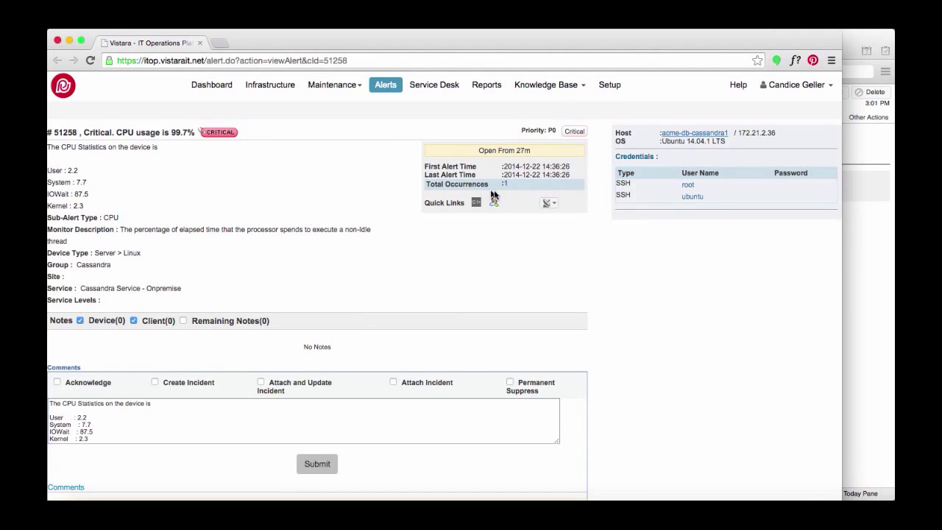
left_click(493, 202)
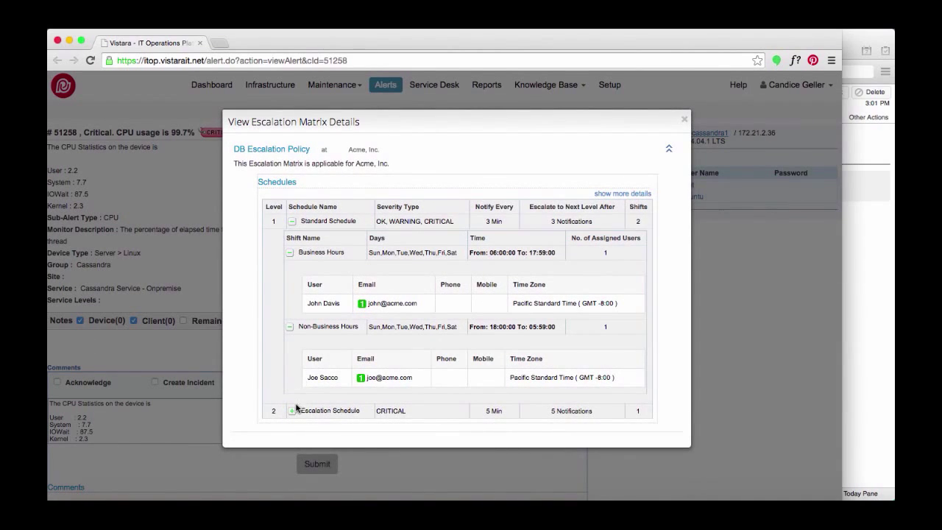
left_click(291, 410)
left_click(292, 444)
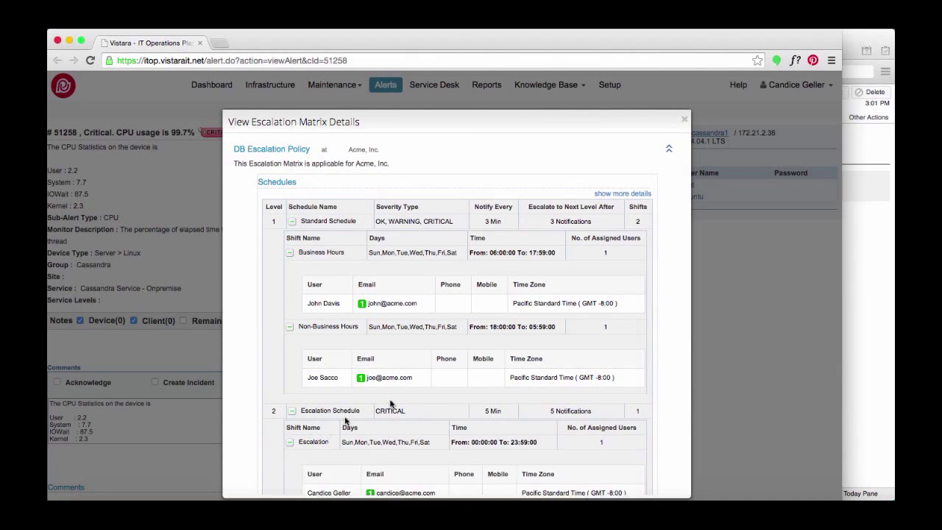
scroll(441, 398, "down", 2)
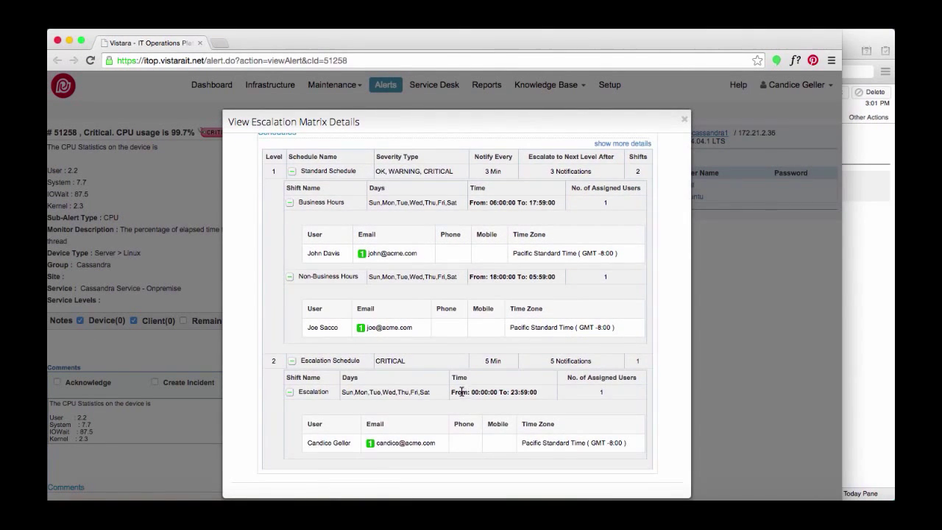
scroll(465, 368, "up", 2)
left_click(685, 119)
left_click(671, 137)
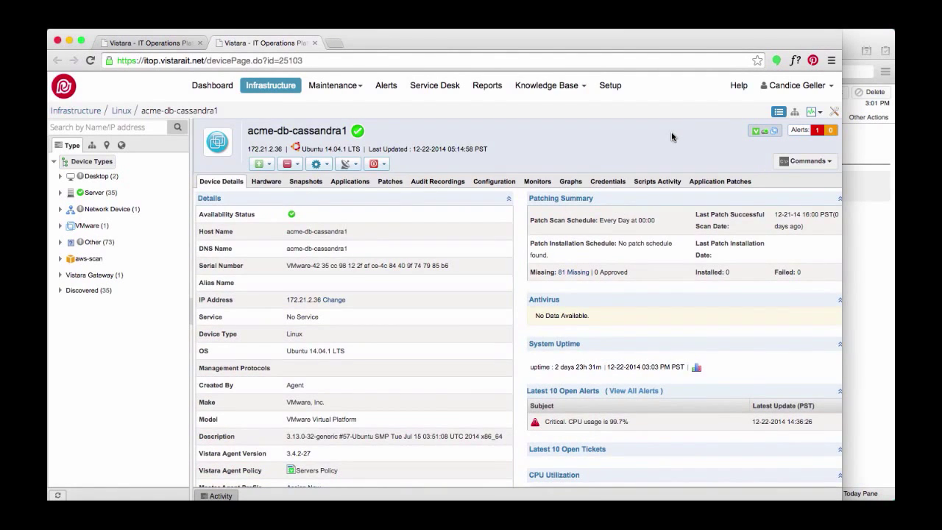
- Zoom acme-db-cassandra1's CPU-Utilization graph to about 1–3 pm, then scroll device details to Knowledge Articles
left_click(570, 181)
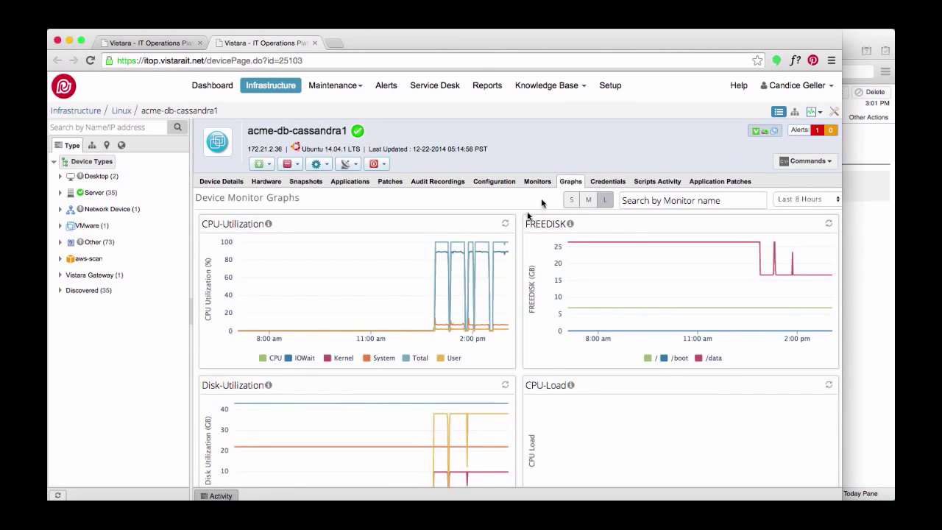
left_click_drag(440, 287, 525, 288)
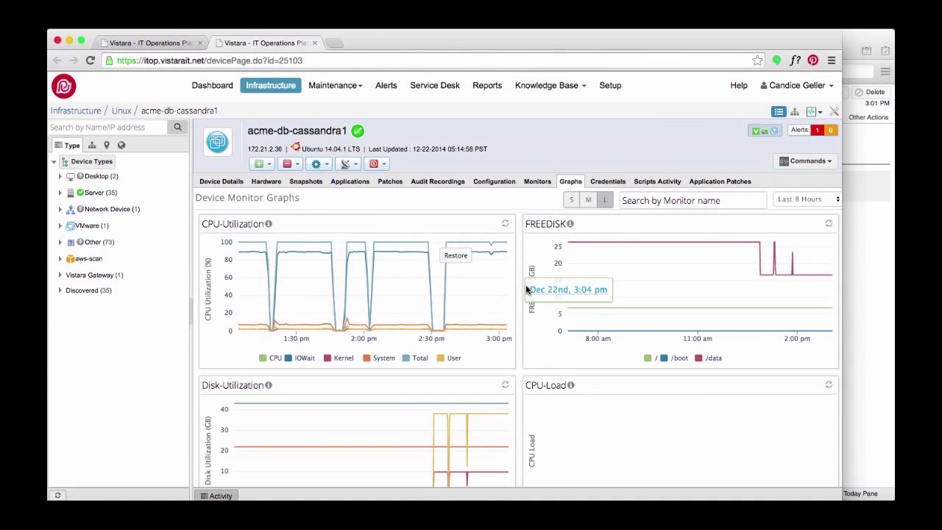
left_click(221, 181)
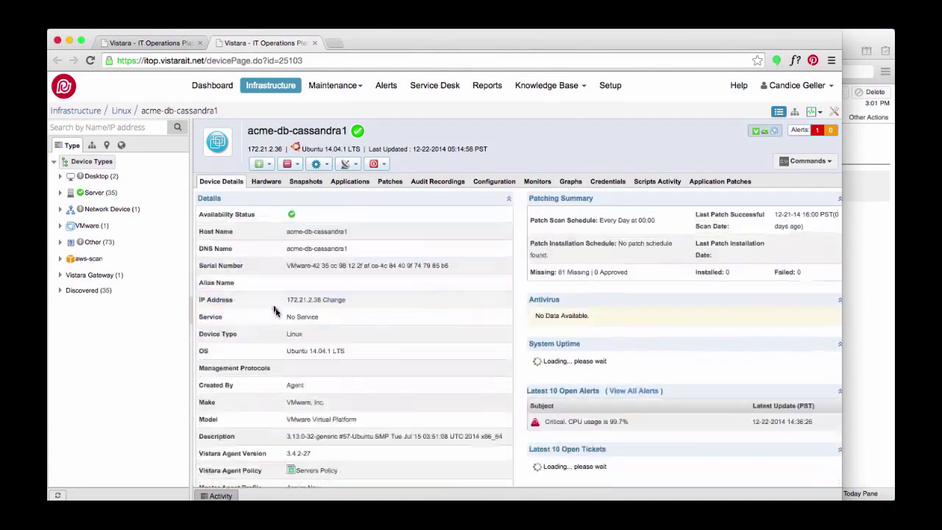
scroll(280, 315, "down", 5)
scroll(286, 317, "down", 5)
scroll(290, 317, "down", 3)
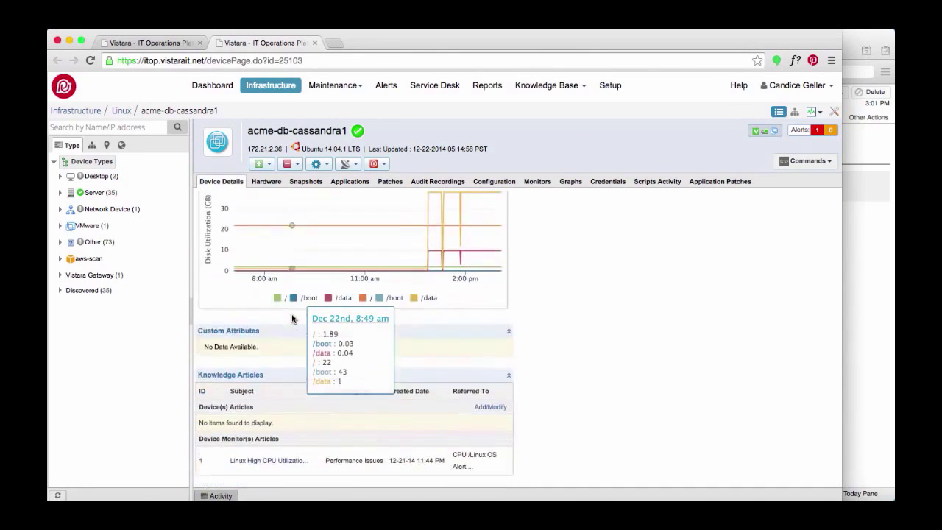
- Read the Linux High CPU Utilization article, then open acme-db-cassandra5's device page
left_click(278, 460)
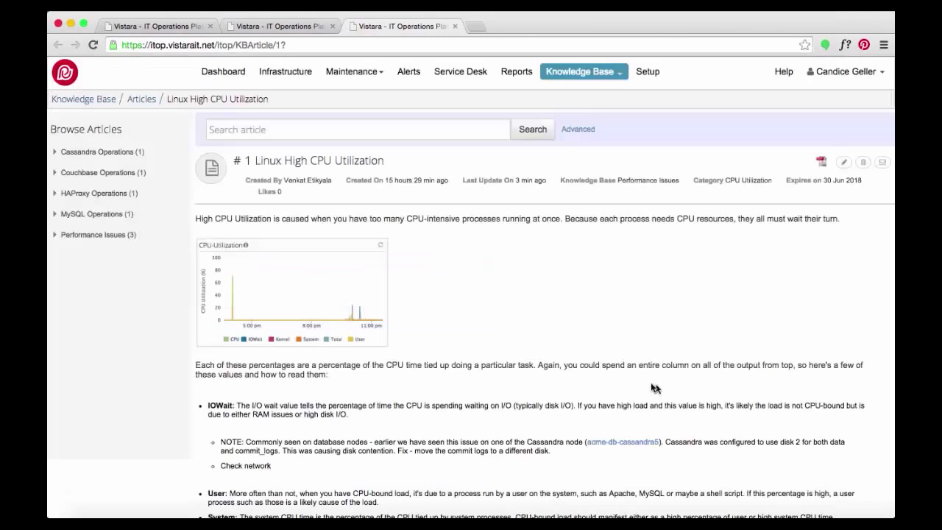
scroll(419, 390, "down", 2)
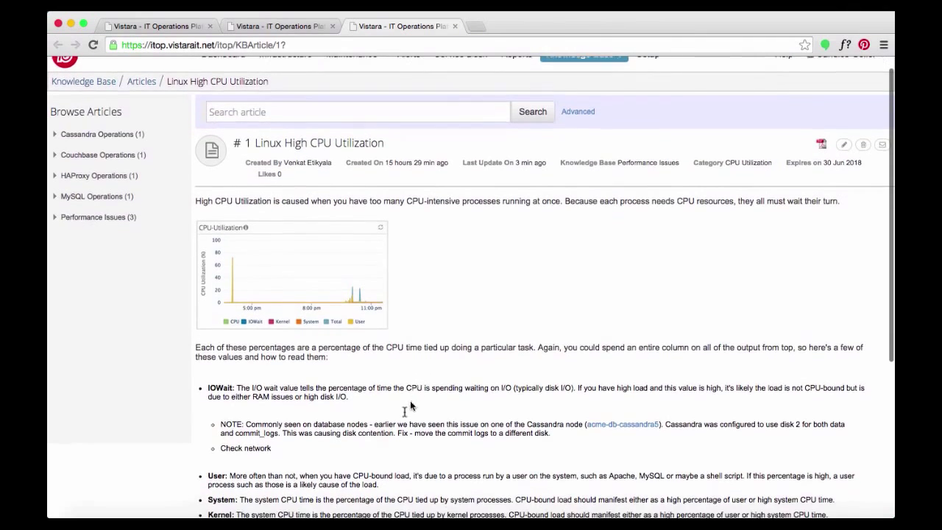
scroll(339, 434, "down", 2)
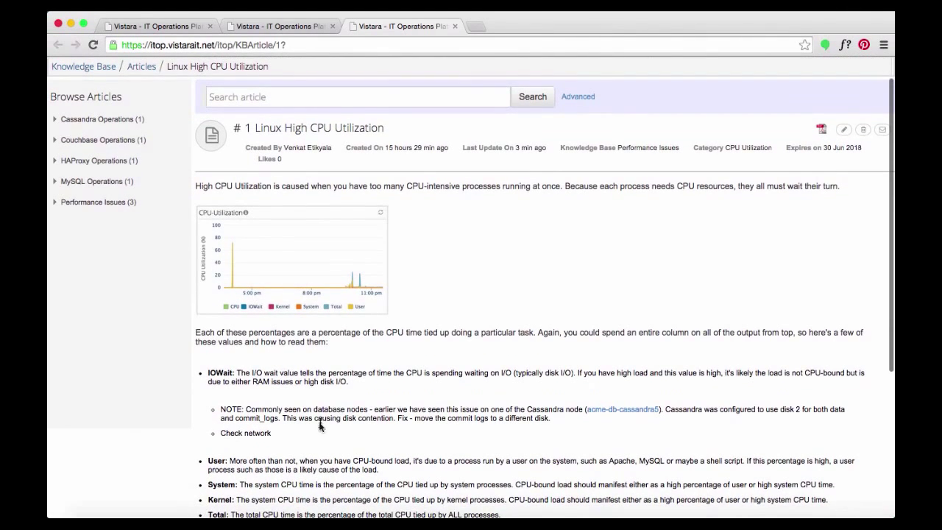
left_click(622, 410)
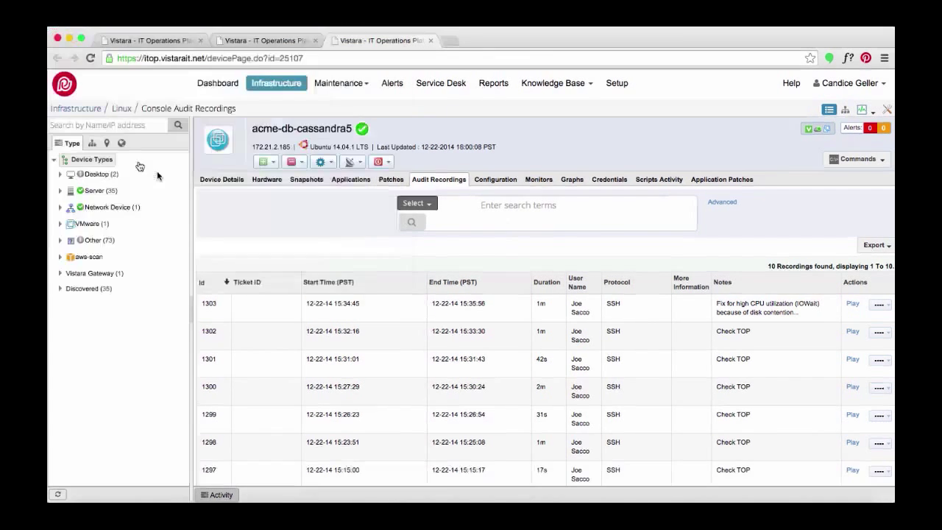
- List the Cassandra Service devices and check eight of them
left_click(118, 143)
left_click(264, 147)
left_click(207, 171)
left_click(206, 281)
- Launch SSH consoles for the checked devices using the Agent profile and acme.ssh.key
left_click(792, 126)
left_click(461, 128)
left_click(460, 164)
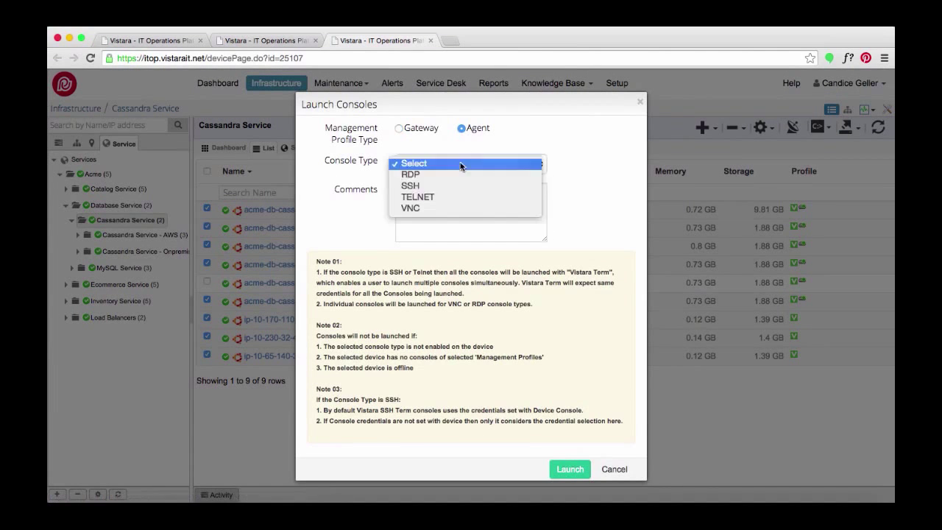
left_click(460, 184)
left_click(447, 282)
left_click(570, 475)
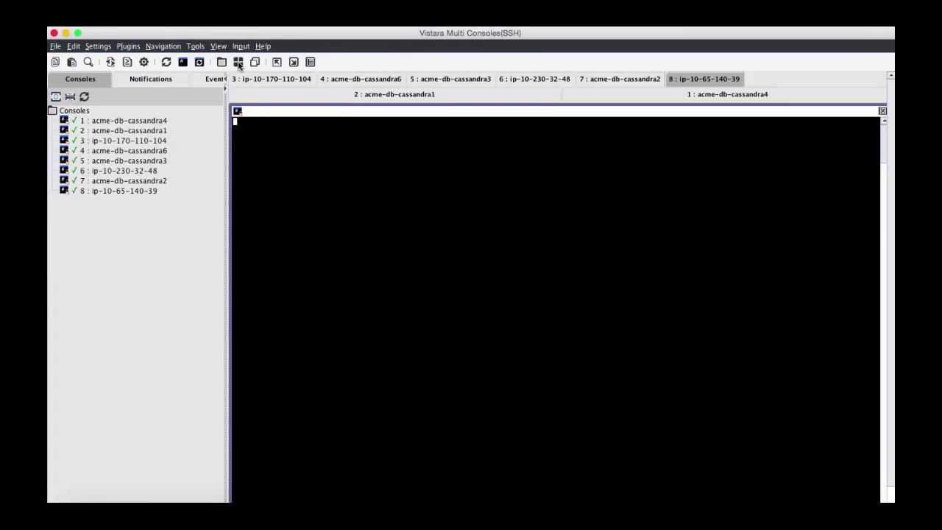
- Tile the eight consoles in a grid, broadcast input to all, and clear the screens
left_click(238, 63)
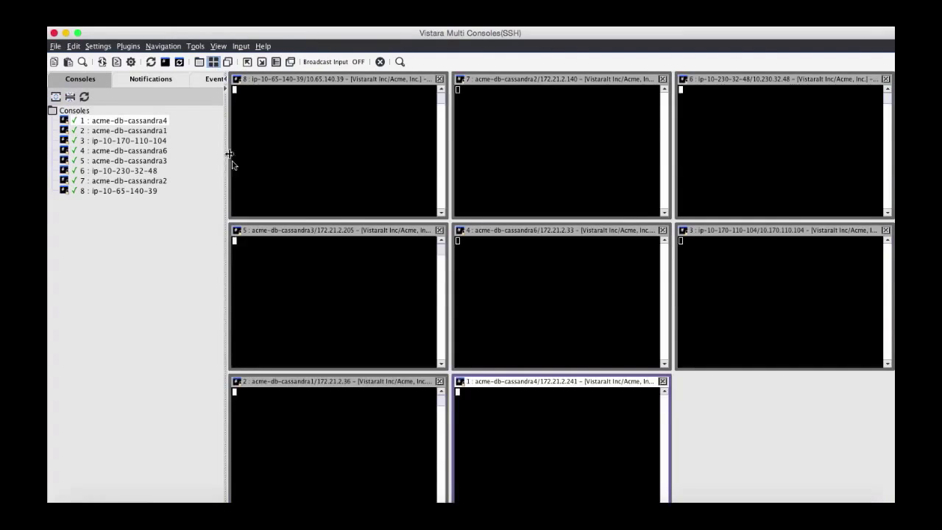
left_click(225, 82)
left_click(364, 64)
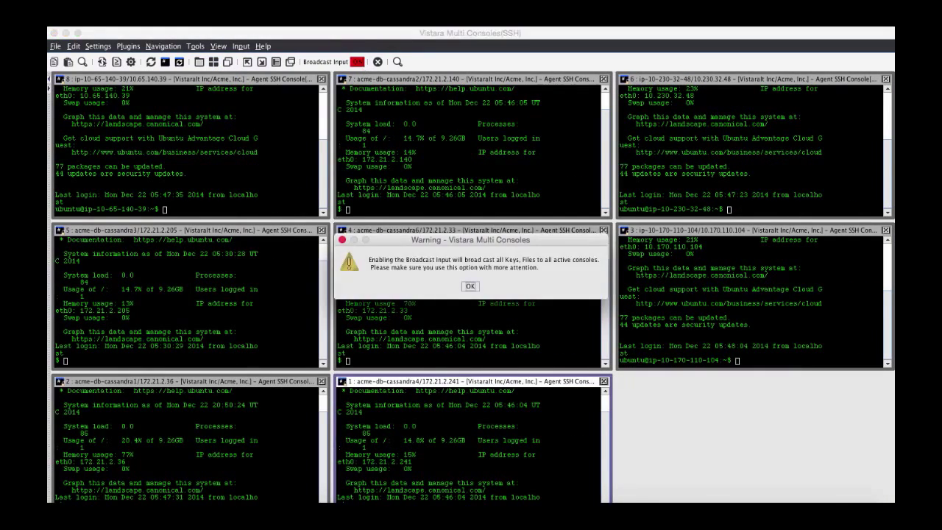
key("Return")
key("ctrl+l")
- Change the commit log path in /etc/cassandra/cassandra.yaml to /var/lib/cassandra/commitlog and save
type("vi /etc/cassandra/cassandra.yaml")
key("Return")
type("commit")
key("Return")
key("j")
key("w")
key("w")
key("w")
type("cwvar/lib")
key("Escape")
type(":wq")
key("Return")
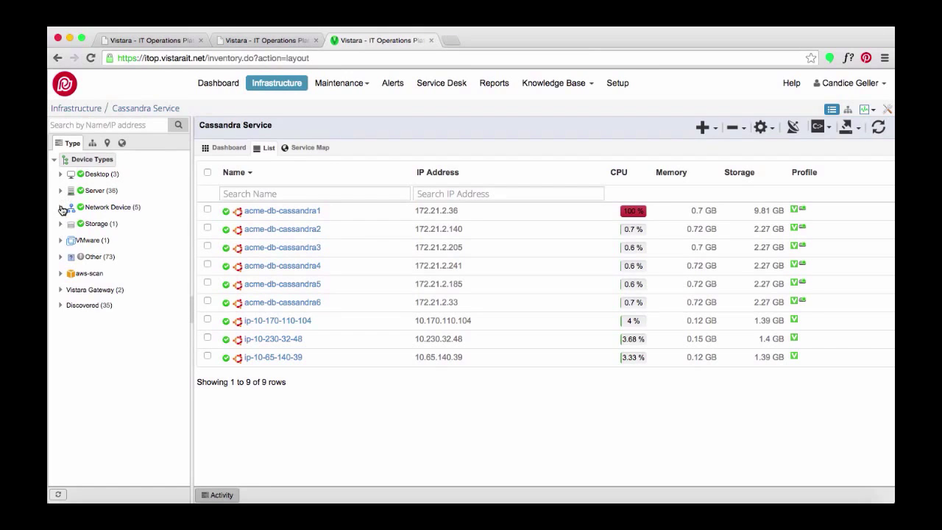
- Expand the Switch, Router and Firewall branches and list firewall vyatta50's 14 interfaces
left_click(62, 208)
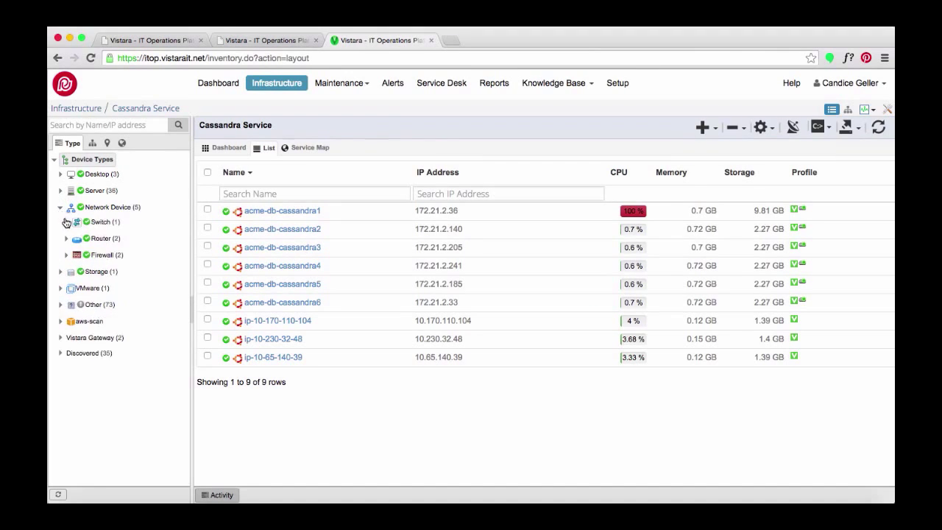
left_click(66, 222)
left_click(66, 252)
left_click(67, 302)
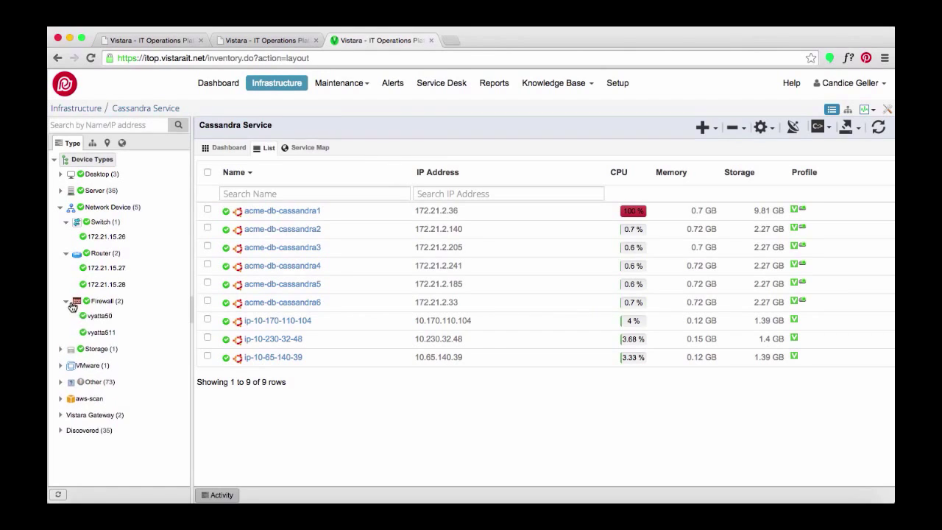
left_click(90, 318)
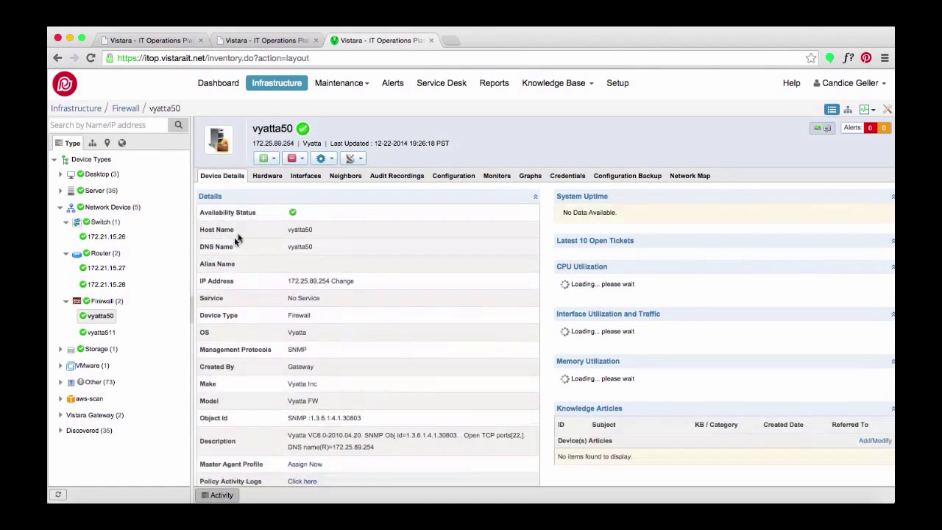
left_click(306, 176)
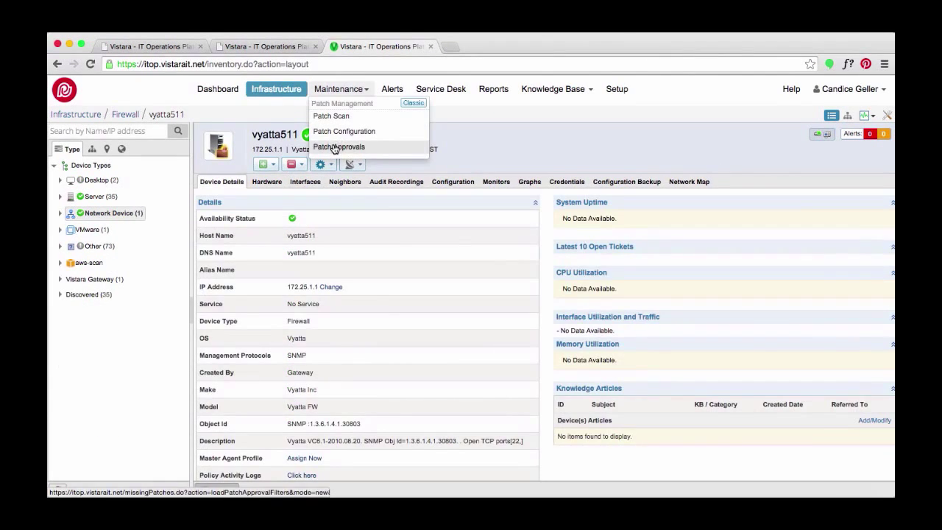
- In Patch Approvals, select client Acme, Inc., all servers, and acme-db-cassandra1–6
left_click(334, 145)
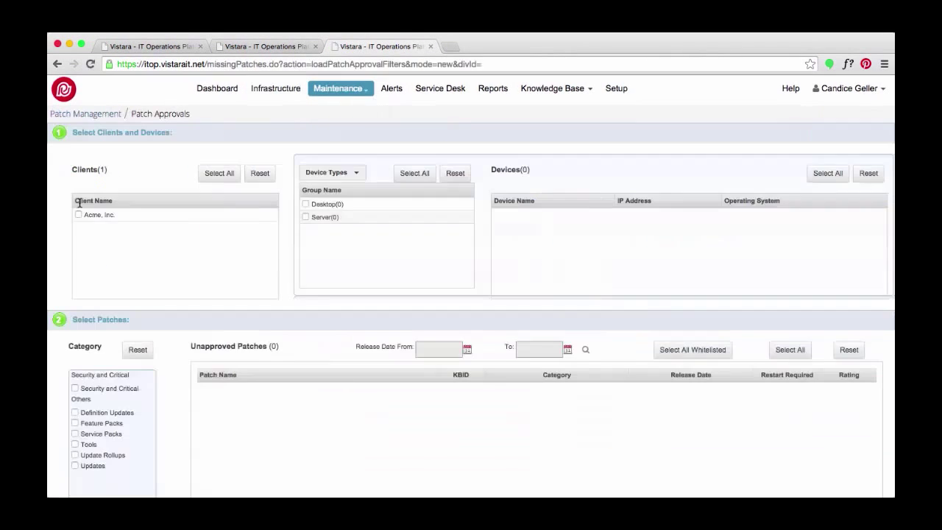
left_click(78, 214)
left_click(304, 217)
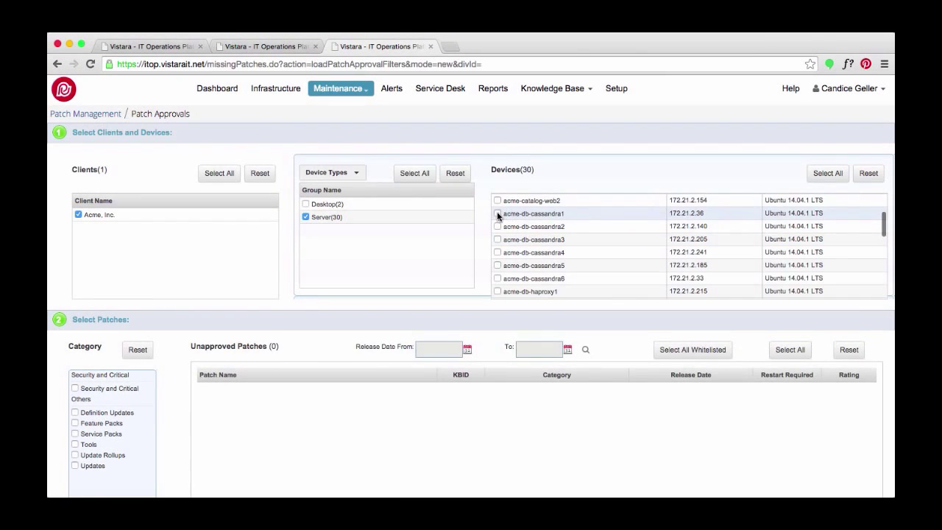
left_click(498, 213)
left_click(498, 278, "shift")
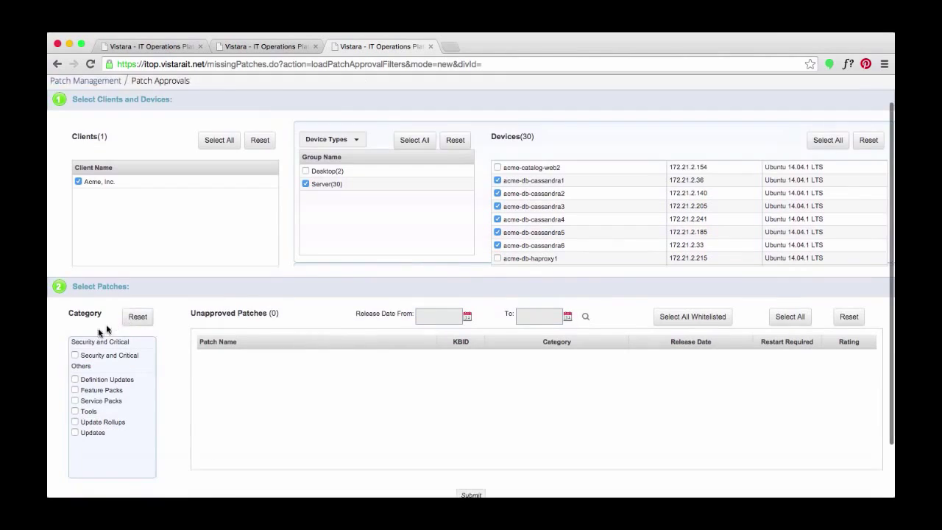
scroll(78, 335, "down", 1)
- Select all Security and Critical patches and confirm approval of the 256 patches
left_click(78, 356)
left_click(792, 321)
scroll(794, 324, "down", 1)
scroll(662, 368, "down", 2)
left_click(475, 430)
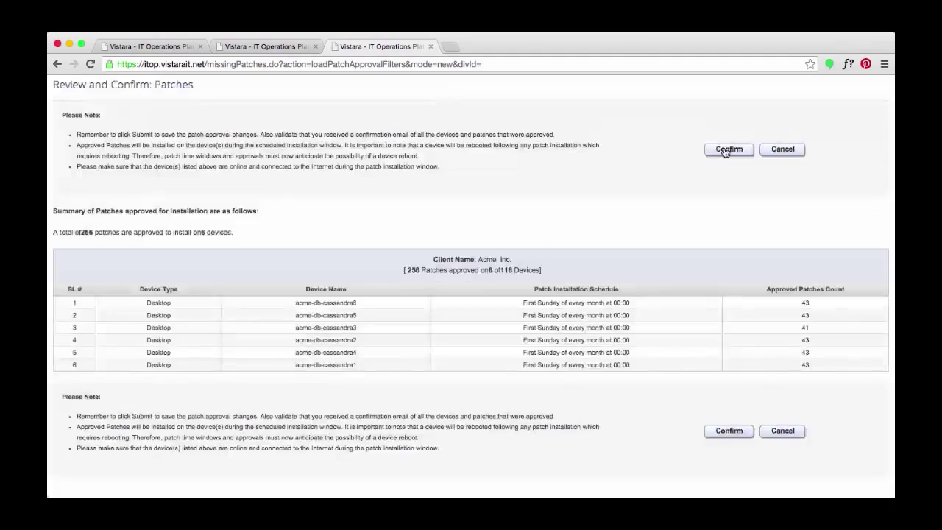
left_click(727, 149)
left_click(346, 130)
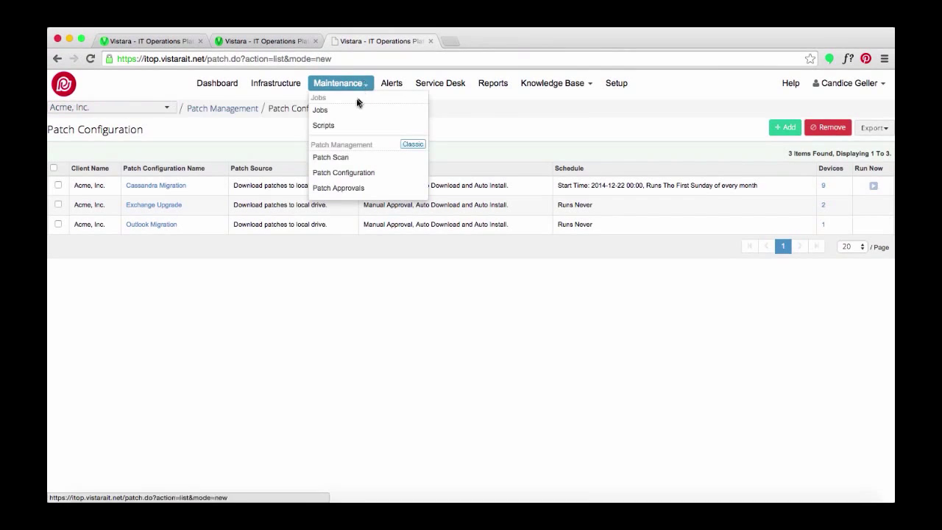
- Add the del-old-cassandra-logs.sh script with SHELL execution type and save it
left_click(322, 121)
left_click(56, 494)
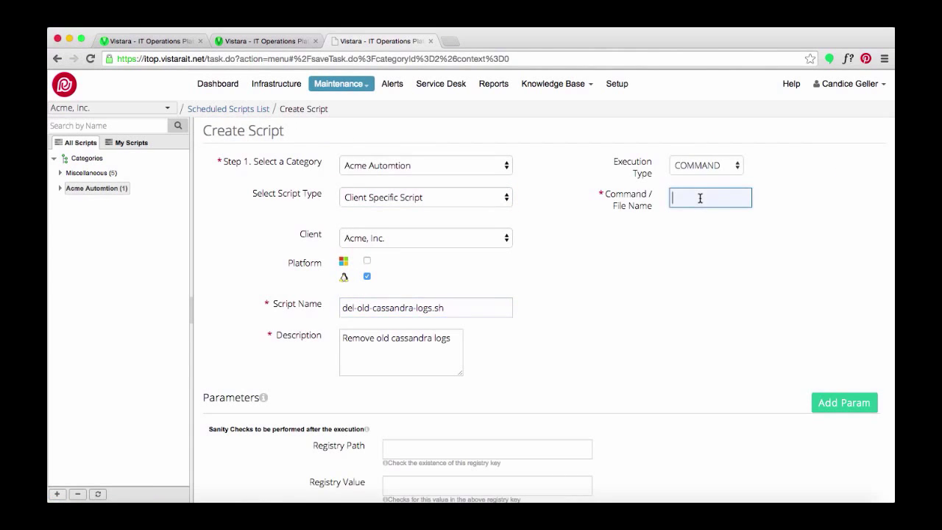
left_click(705, 163)
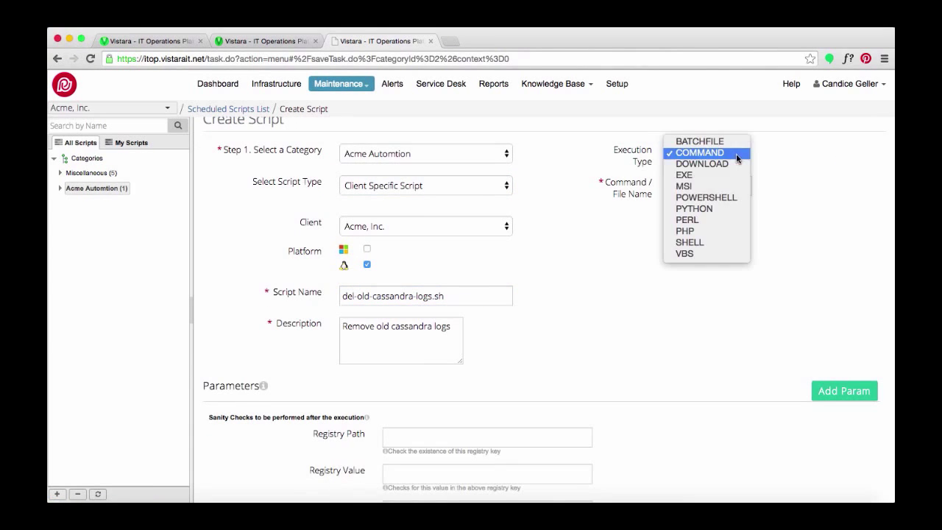
left_click(711, 243)
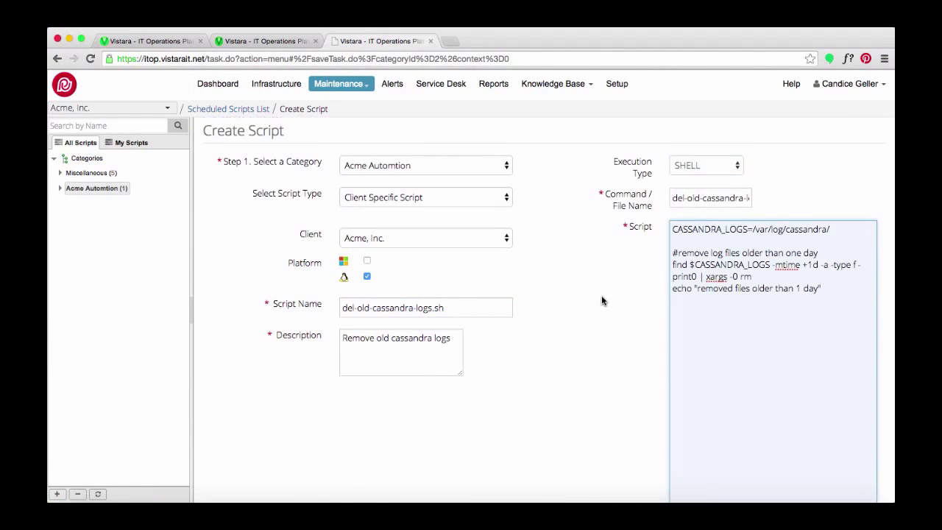
scroll(559, 368, "down", 5)
left_click(518, 475)
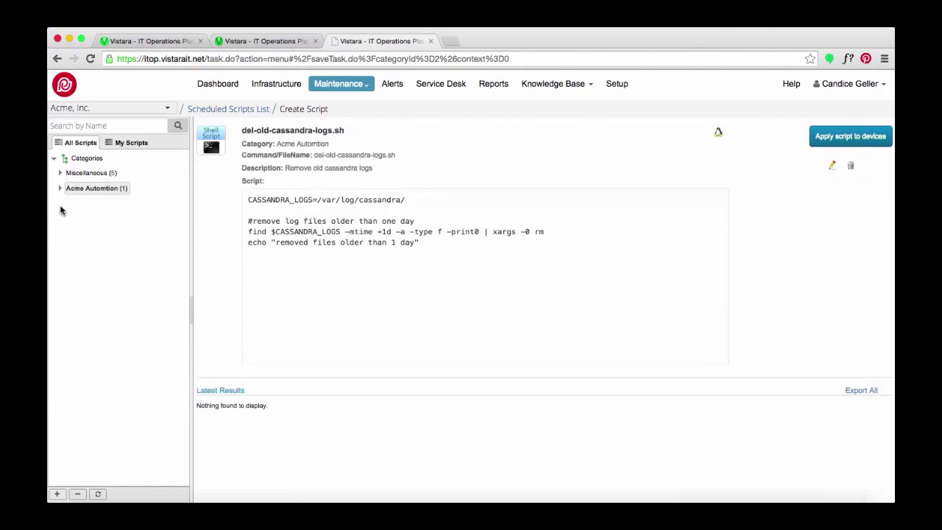
- Apply the script to all Acme, Inc. servers
left_click(854, 133)
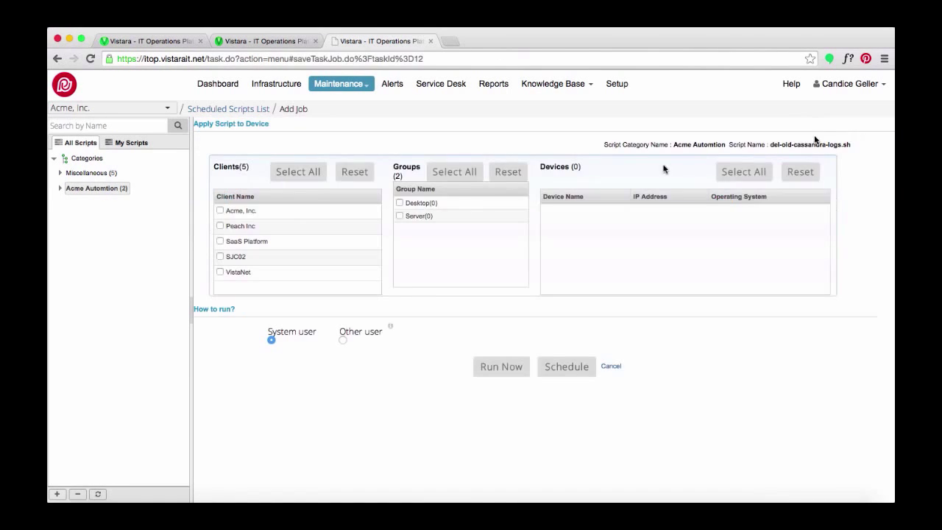
left_click(251, 212)
left_click(398, 216)
scroll(706, 236, "down", 2)
scroll(713, 246, "down", 2)
- Schedule the job to run daily from 2014-12-01 at 01:00 and save it
left_click(565, 366)
left_click(437, 308)
left_click(398, 361)
left_click(482, 307)
left_click(448, 345)
left_click(420, 476)
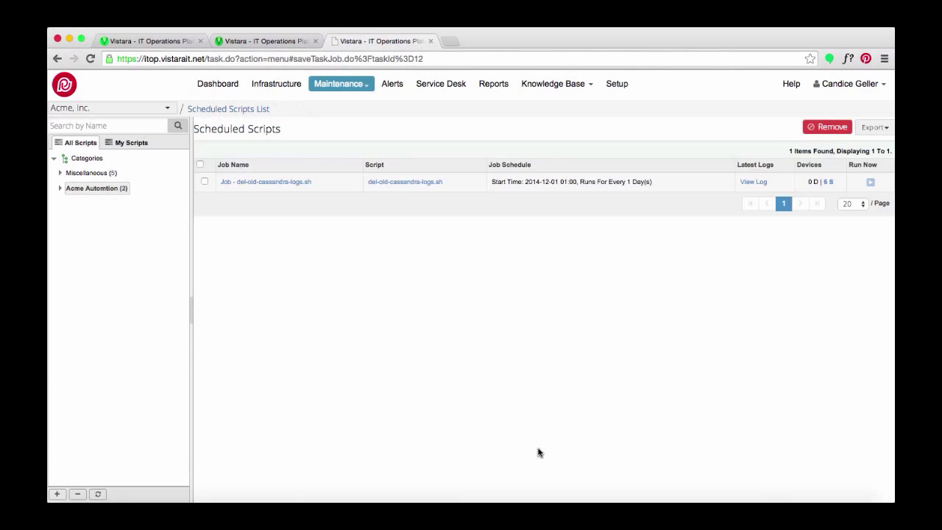
- Reply 'Resolved data contention issue' on ticket #14 and submit it as Resolved
left_click(434, 192)
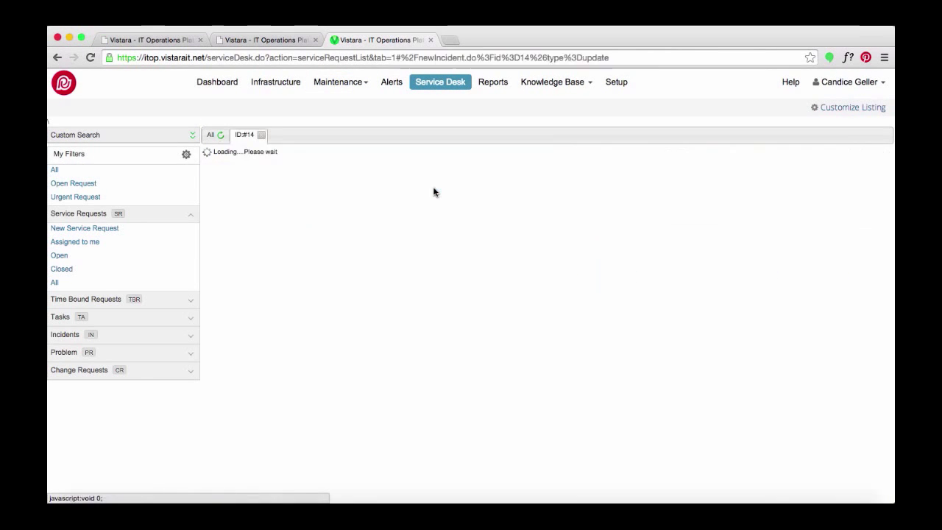
left_click(300, 209)
type("Resolved data contention issue")
left_click(883, 498)
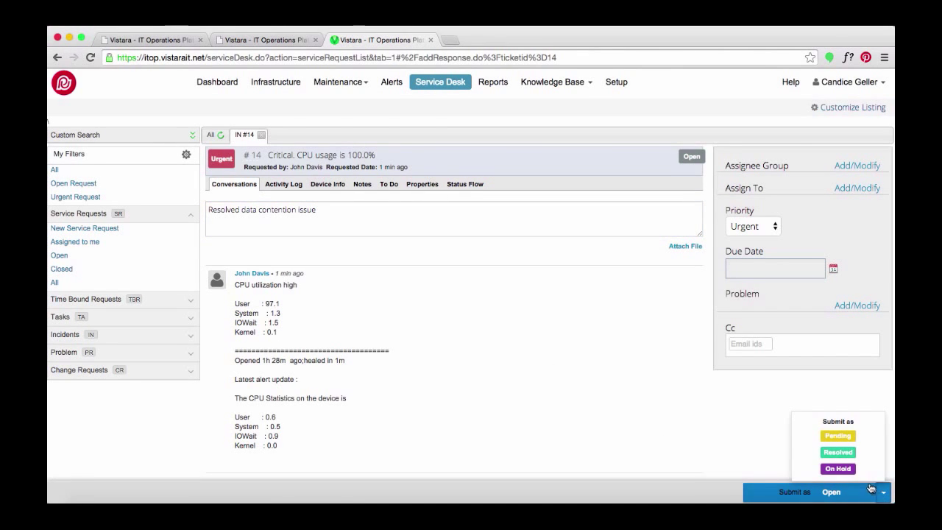
left_click(837, 452)
- Close the incident with the summary 'Resolved data contention issue on disk'
left_click(483, 303)
type("Resolved data contention issue on disk")
left_click(523, 365)
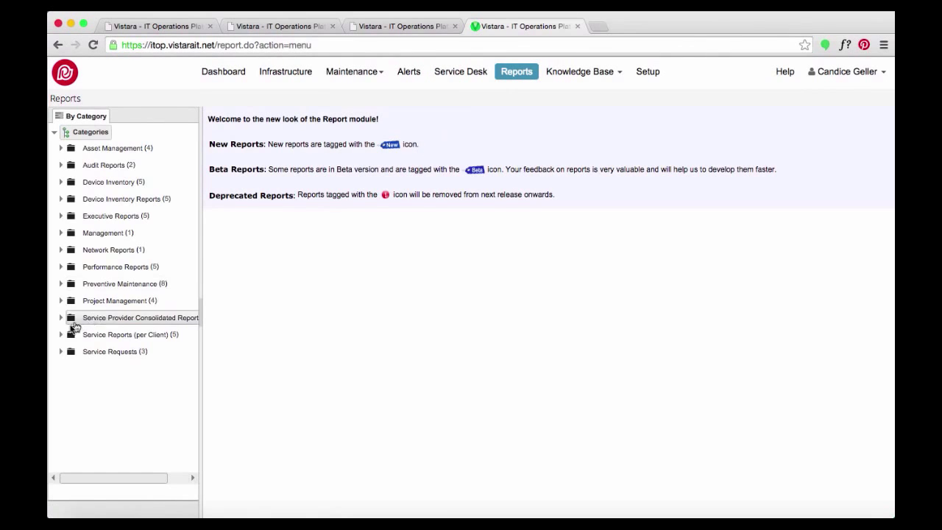
- View the Incident Report schedule under Service Reports (per Client) > New Customer Executive Report
left_click(61, 335)
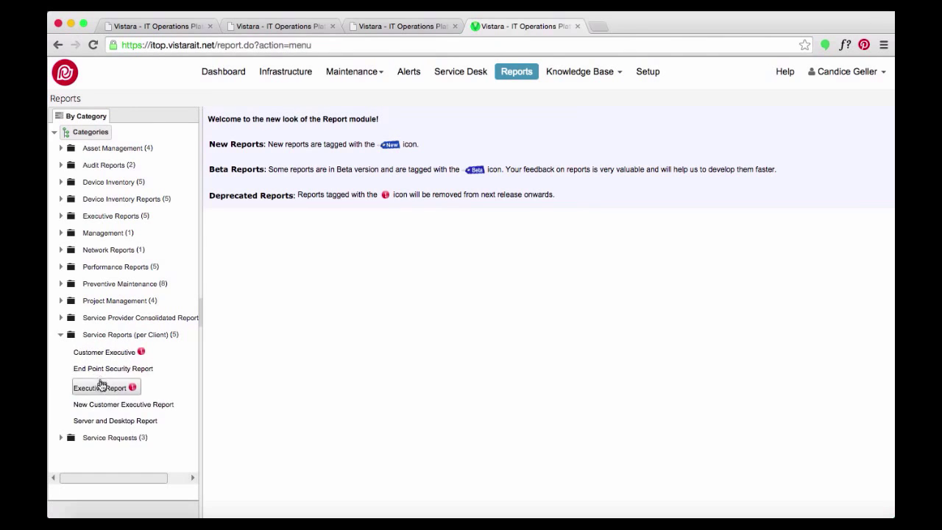
left_click(95, 407)
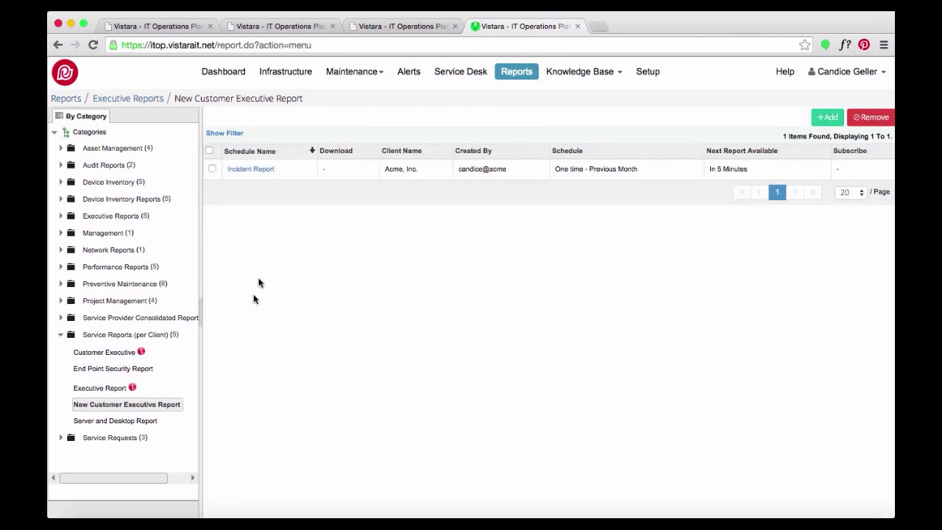
left_click(251, 169)
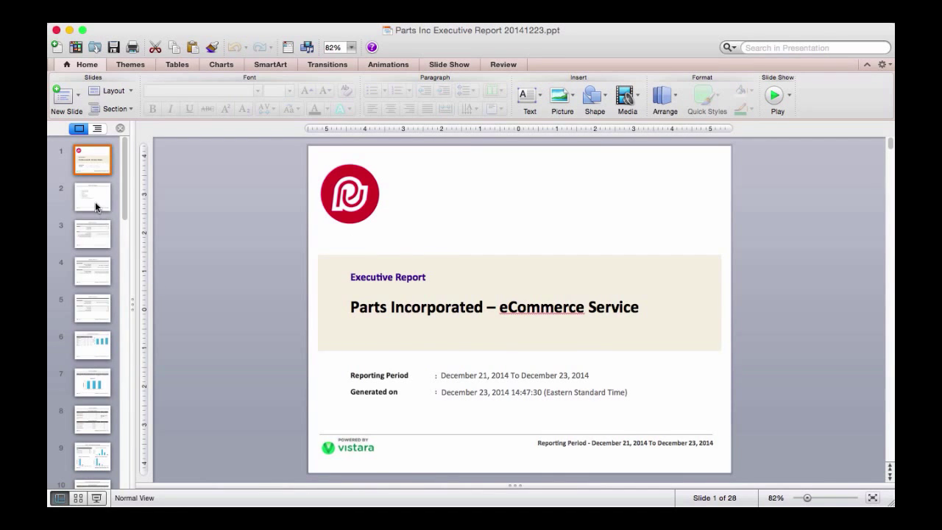
- Step through slides 2 and 3 to the Inventory (Devices Managed) slide 6
left_click(94, 200)
left_click(92, 235)
left_click(92, 344)
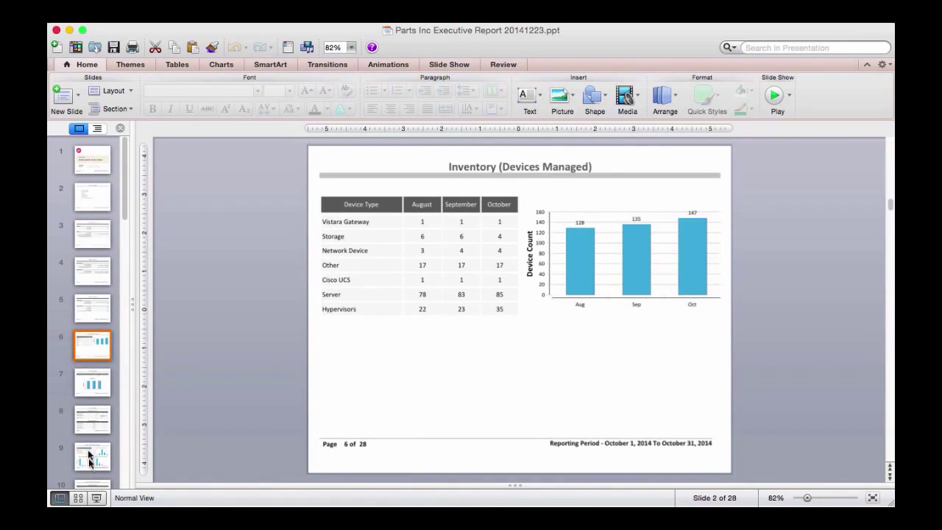